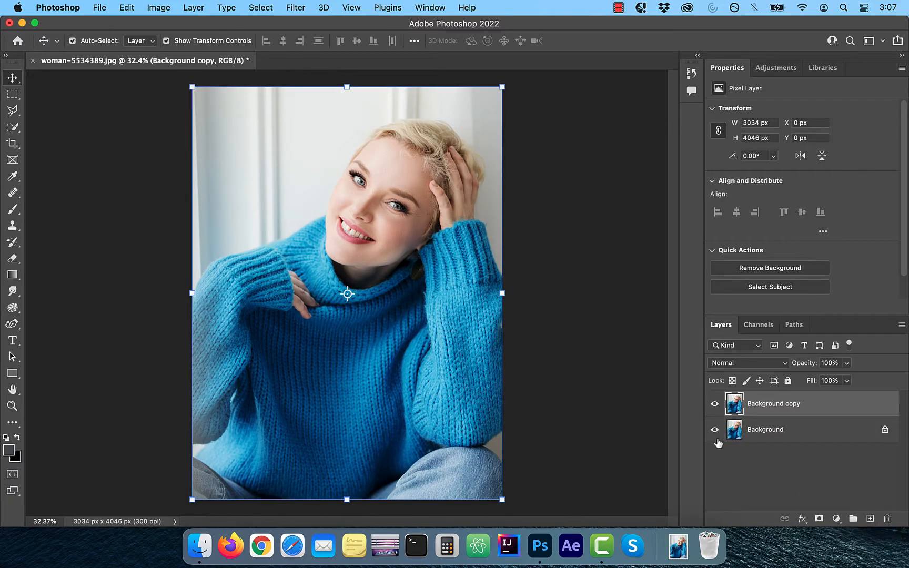
# Step: Add a Hue/Saturation adjustment layer above the Background copy layer
pyautogui.click(775, 72)
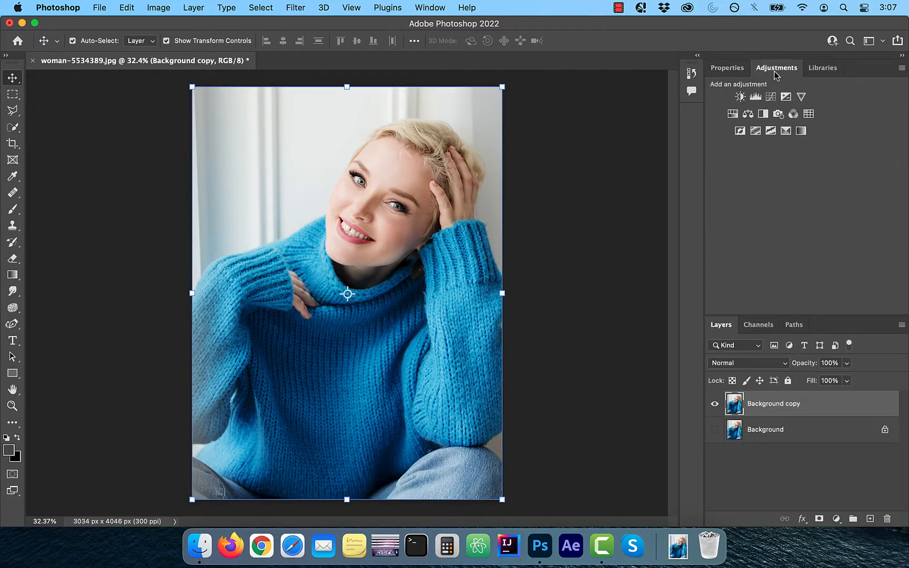
pyautogui.click(732, 115)
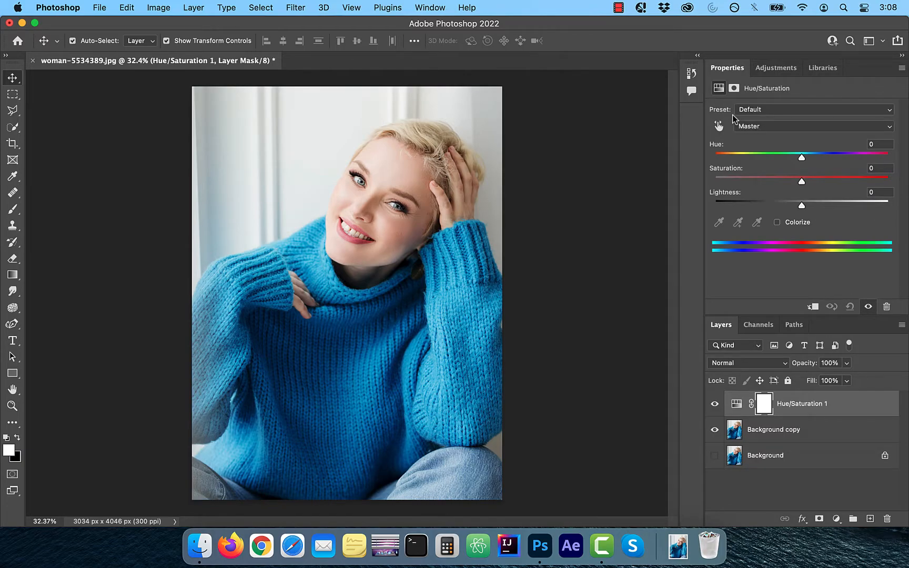
# Step: Try recolouring the sweater by sampling its colour and shifting the Cyans hue to -143, and reset the adjustment
pyautogui.click(720, 126)
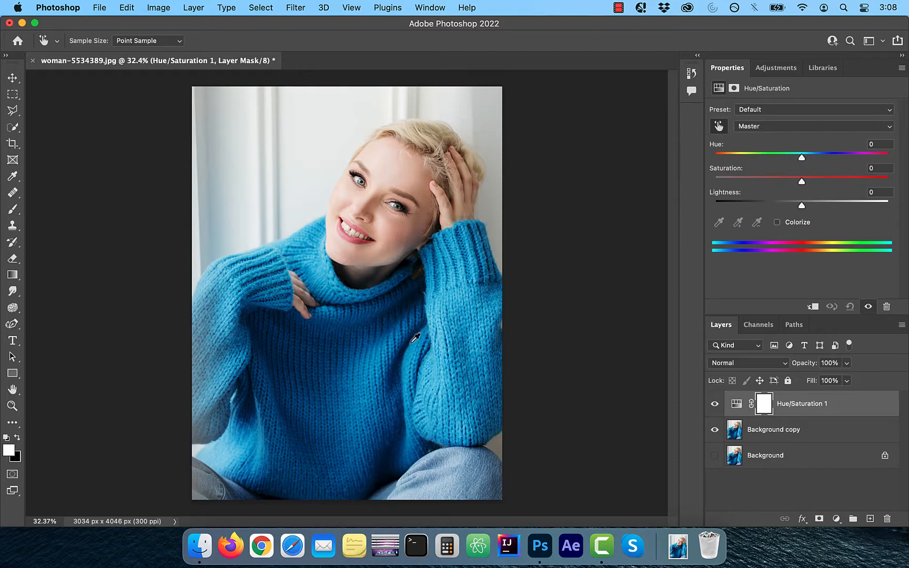
pyautogui.click(383, 361)
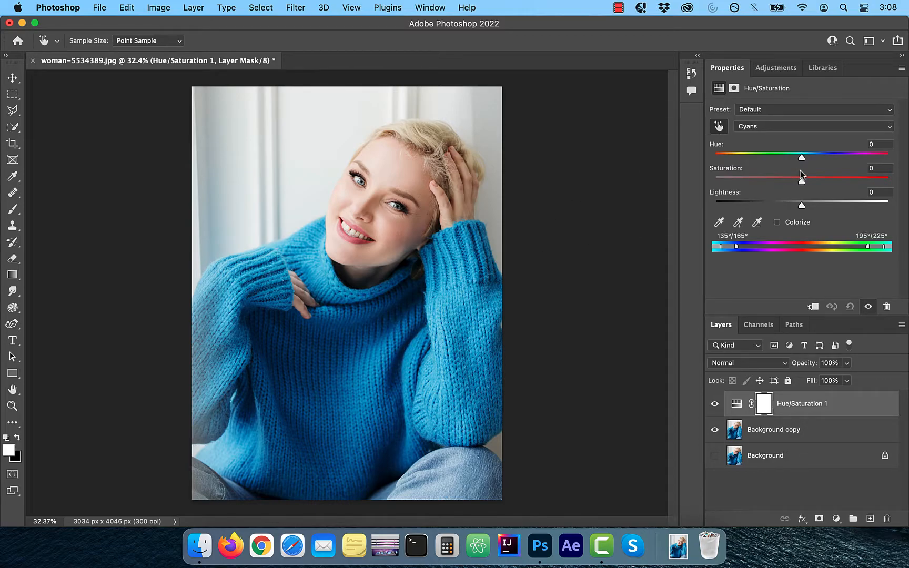
pyautogui.moveTo(802, 158); pyautogui.dragTo(727, 166)
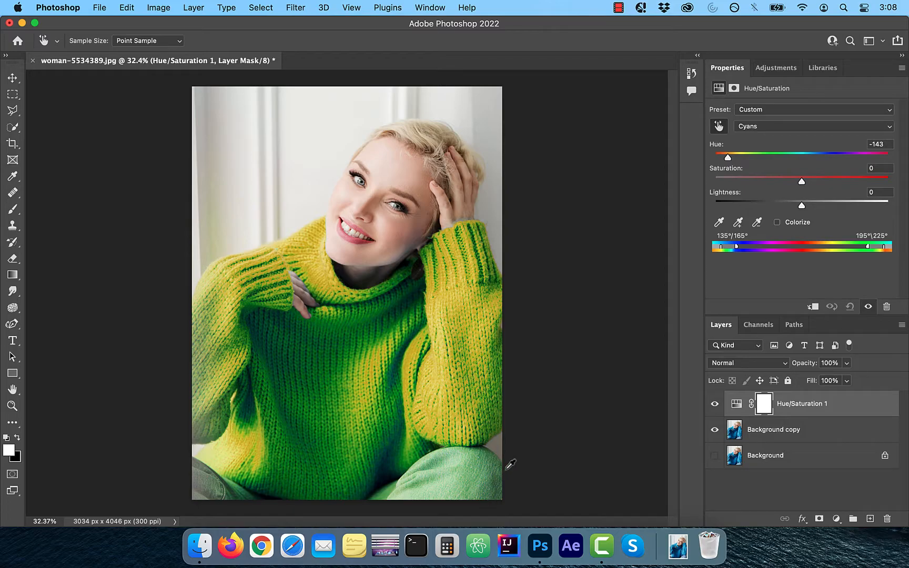
pyautogui.click(850, 306)
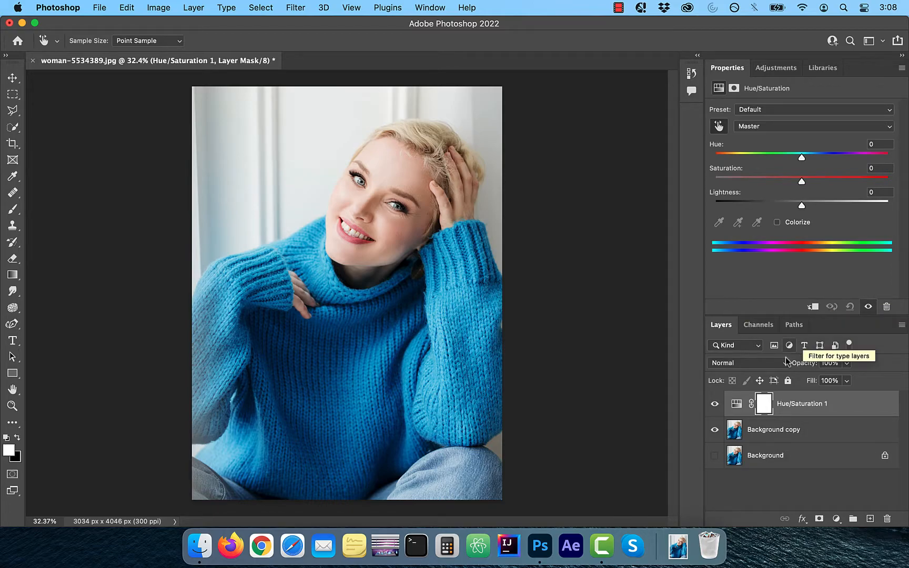
# Step: Set the blend mode of the Hue/Saturation adjustment layer to Difference
pyautogui.click(744, 368)
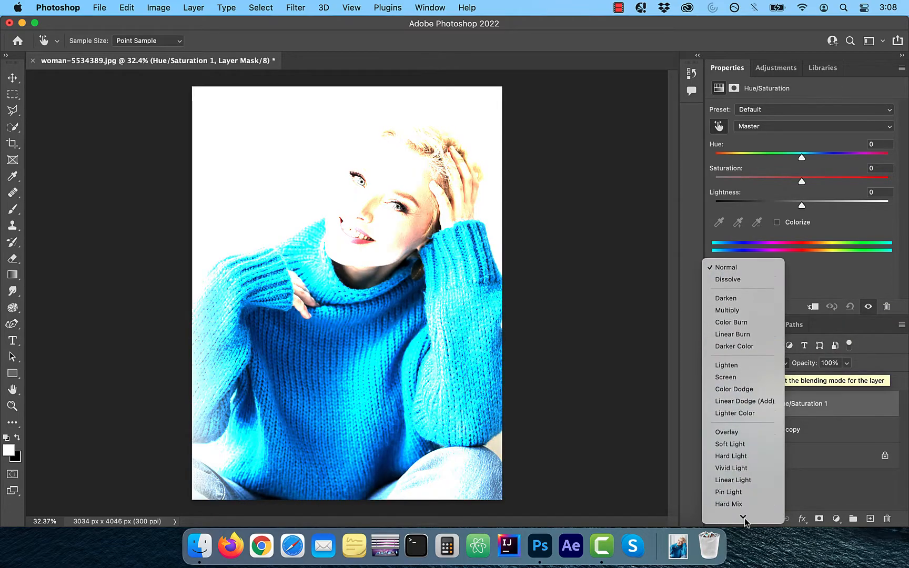
pyautogui.click(745, 476)
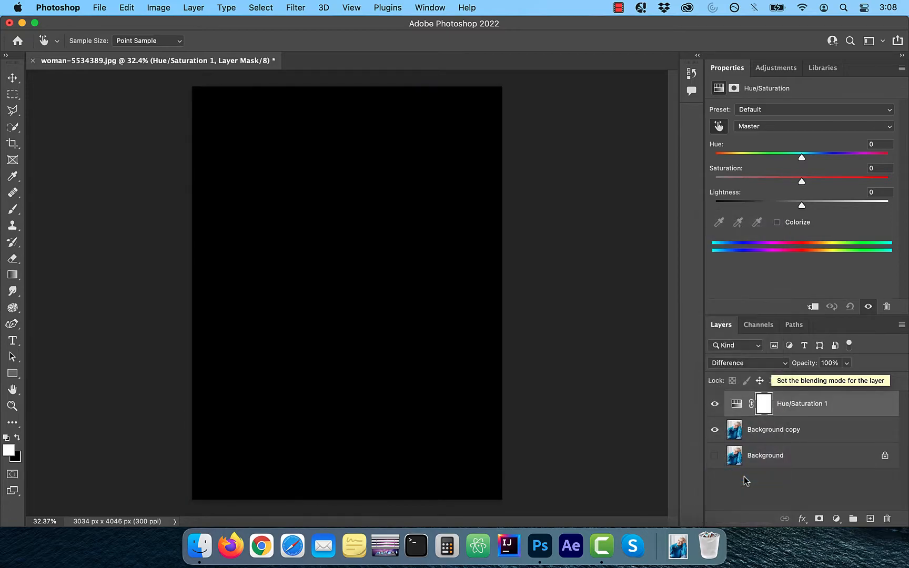
# Step: Lower the Cyans saturation to -100 and adjust its colour range to 106°/165° and 195°\286°
pyautogui.click(764, 126)
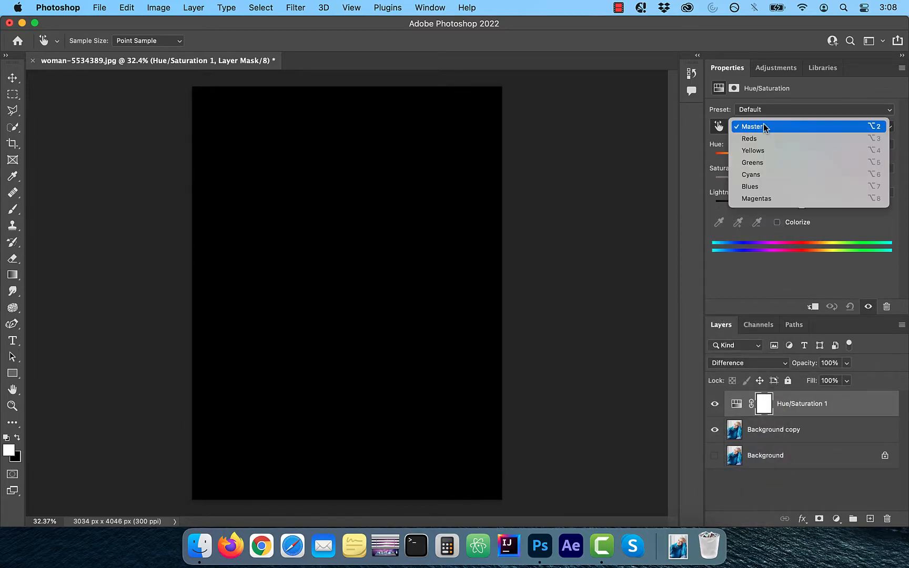
pyautogui.click(769, 174)
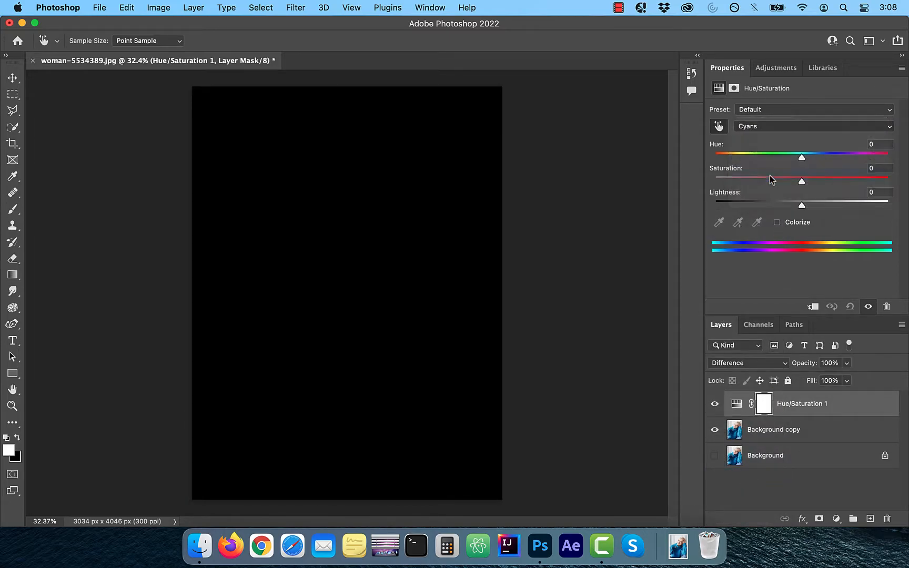
pyautogui.moveTo(801, 182); pyautogui.dragTo(695, 188)
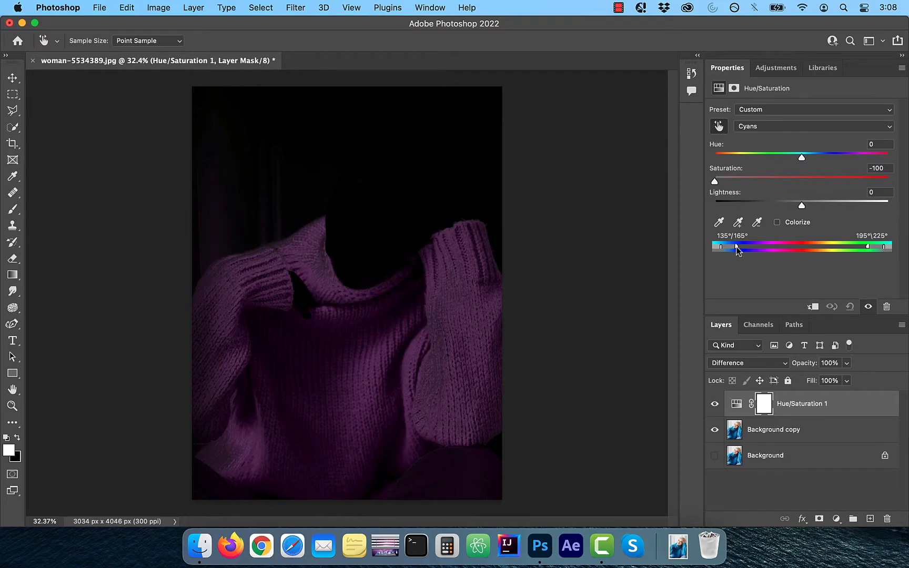
pyautogui.moveTo(739, 246); pyautogui.dragTo(765, 243)
pyautogui.moveTo(868, 246)
pyautogui.mouseDown()
pyautogui.moveTo(842, 246)
pyautogui.moveTo(864, 248)
pyautogui.moveTo(854, 244)
pyautogui.mouseUp()
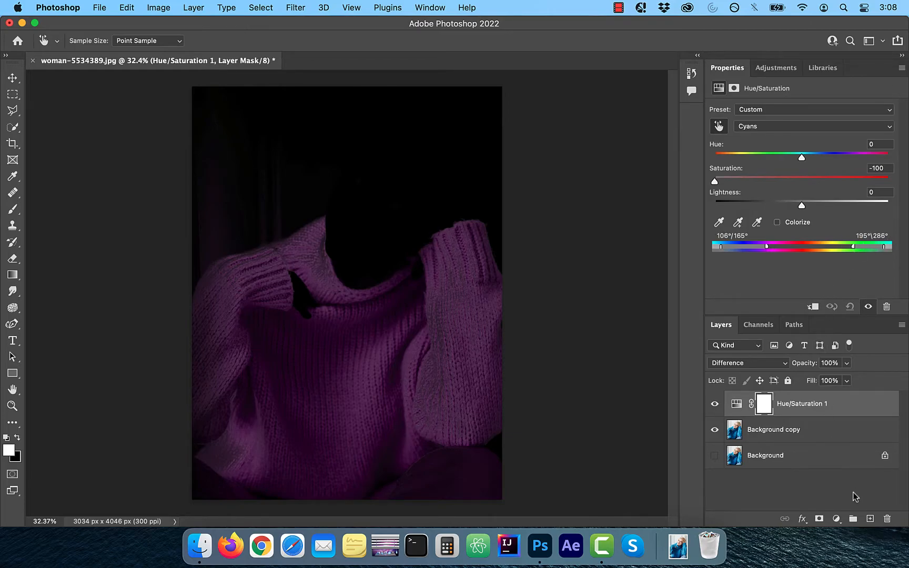
# Step: Add a Levels adjustment layer on top and lower its white input level to 63
pyautogui.click(836, 519)
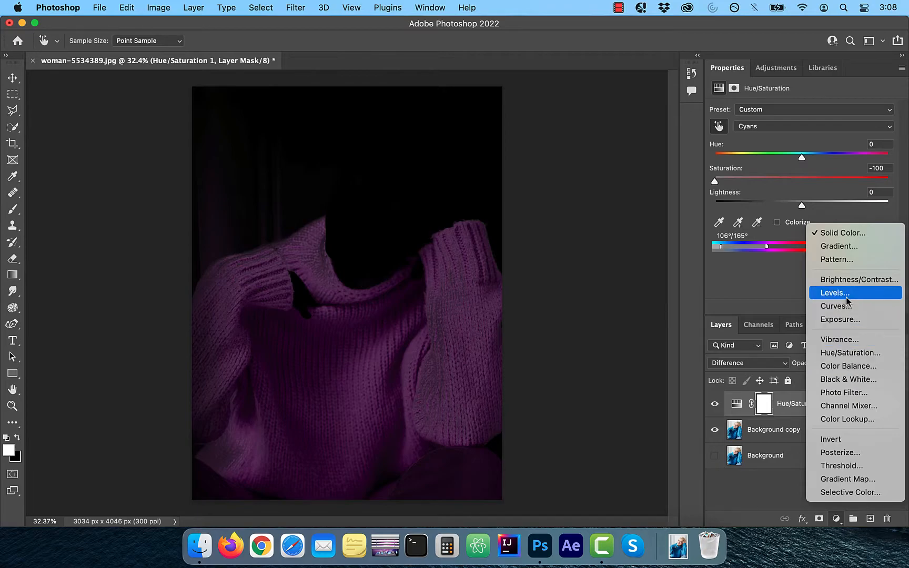
pyautogui.click(845, 295)
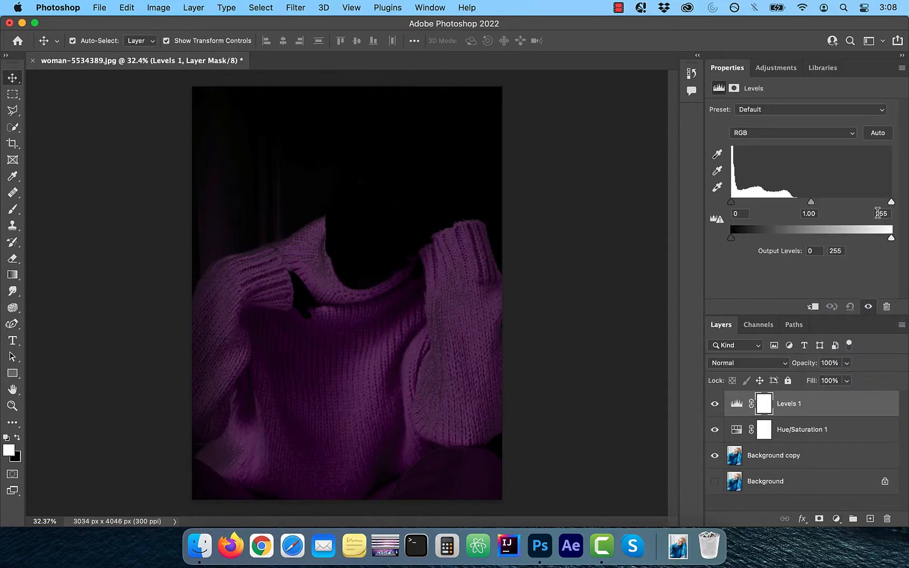
pyautogui.moveTo(892, 202); pyautogui.dragTo(773, 212)
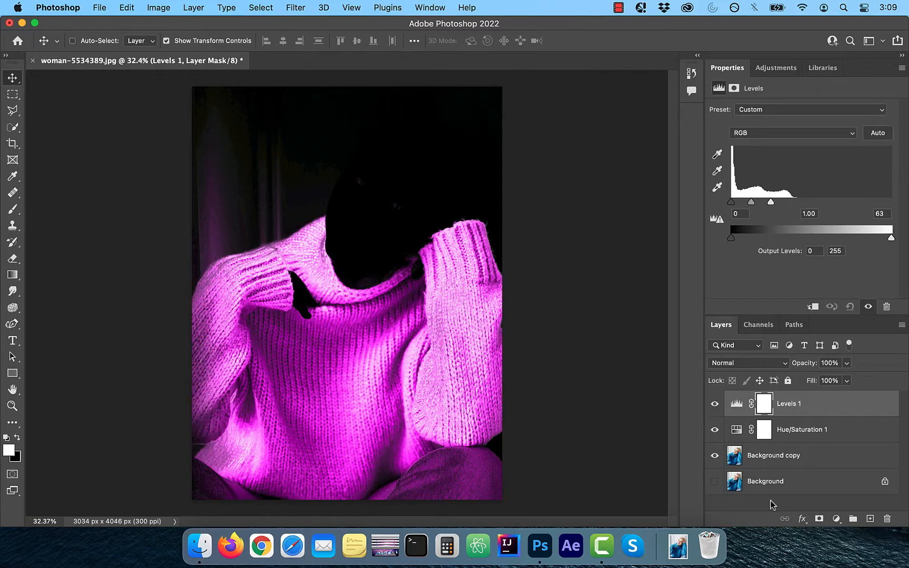
# Step: Stamp all visible layers into a new layer and name it "stamped copy"
pyautogui.press('super+alt+shift+e')
pyautogui.doubleClick(756, 404)
pyautogui.write('stamped copy')
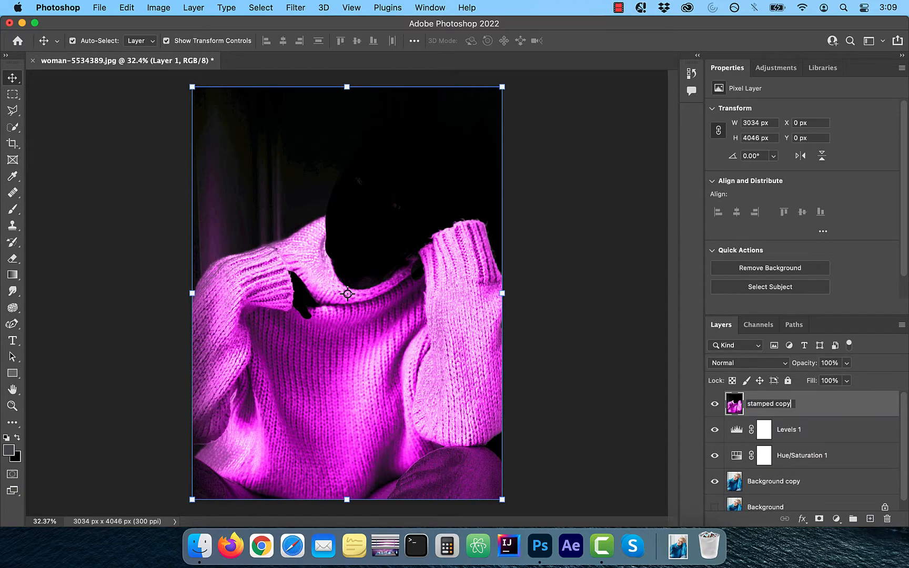
pyautogui.press('Return')
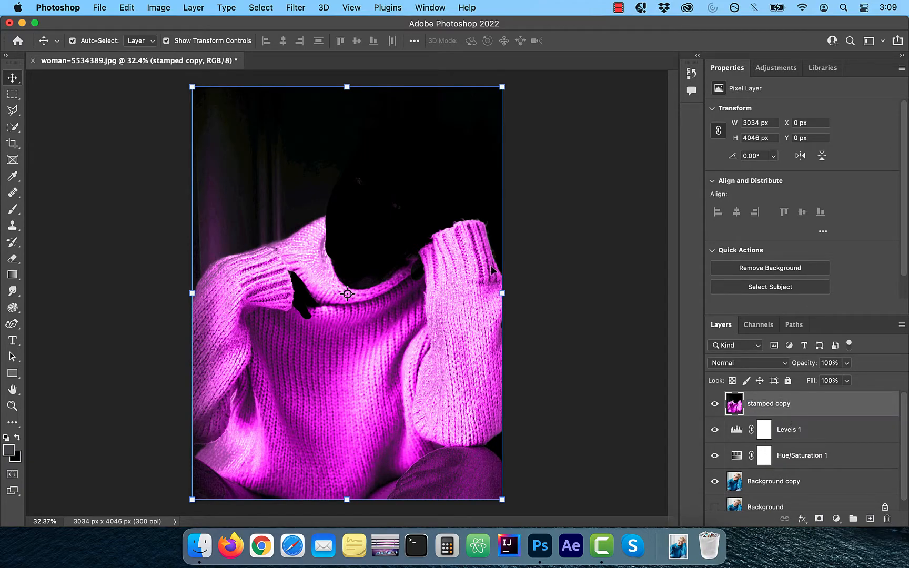
# Step: Desaturate the stamped copy layer
pyautogui.click(164, 9)
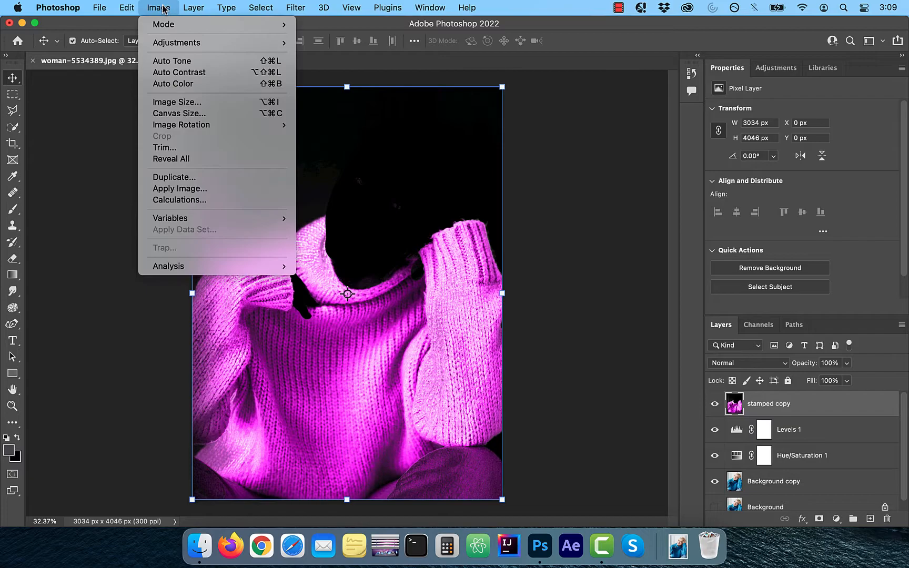
pyautogui.moveTo(178, 44)
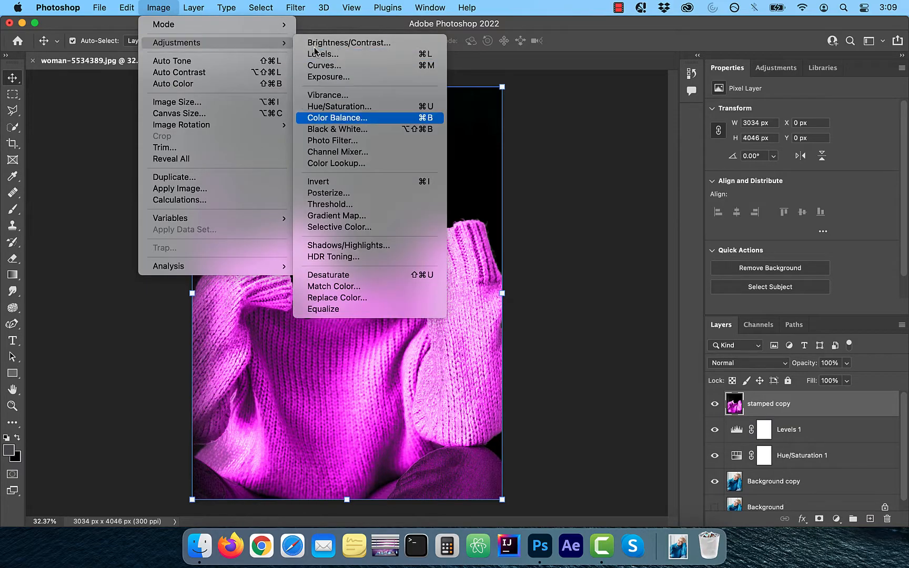
pyautogui.click(350, 274)
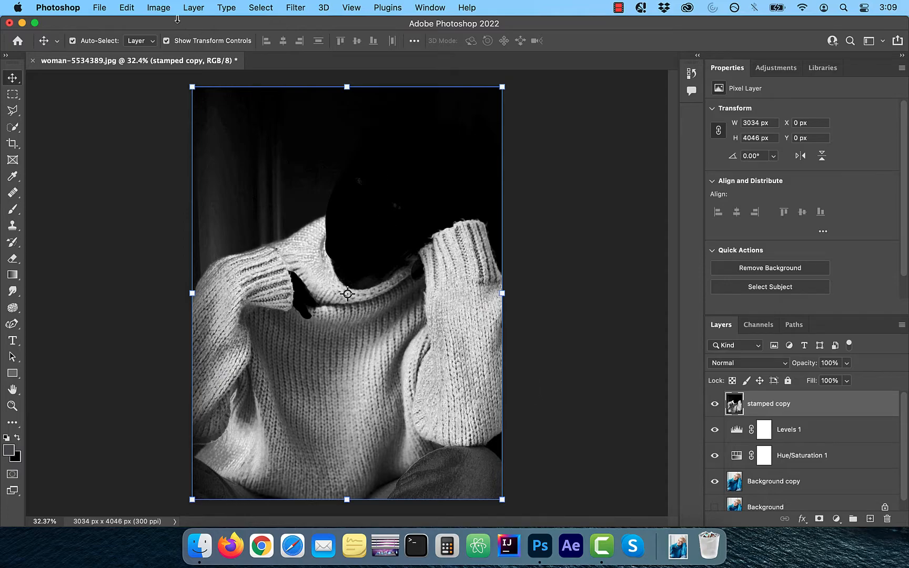
# Step: Brighten the stamped copy with Curves by raising a point to input 77, output 154
pyautogui.click(163, 8)
pyautogui.moveTo(169, 42)
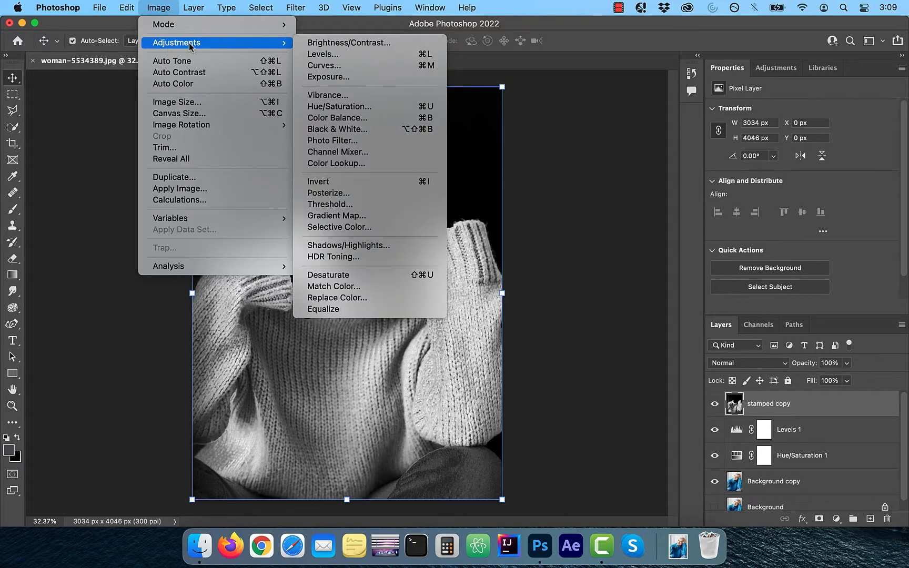
pyautogui.click(349, 69)
pyautogui.moveTo(550, 66); pyautogui.dragTo(590, 65)
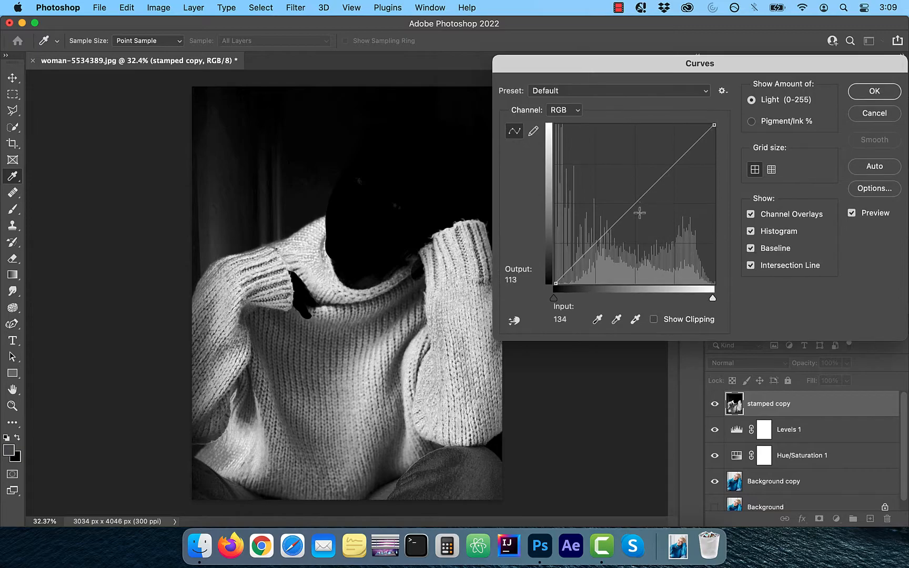
pyautogui.click(628, 208)
pyautogui.moveTo(628, 208); pyautogui.dragTo(603, 187)
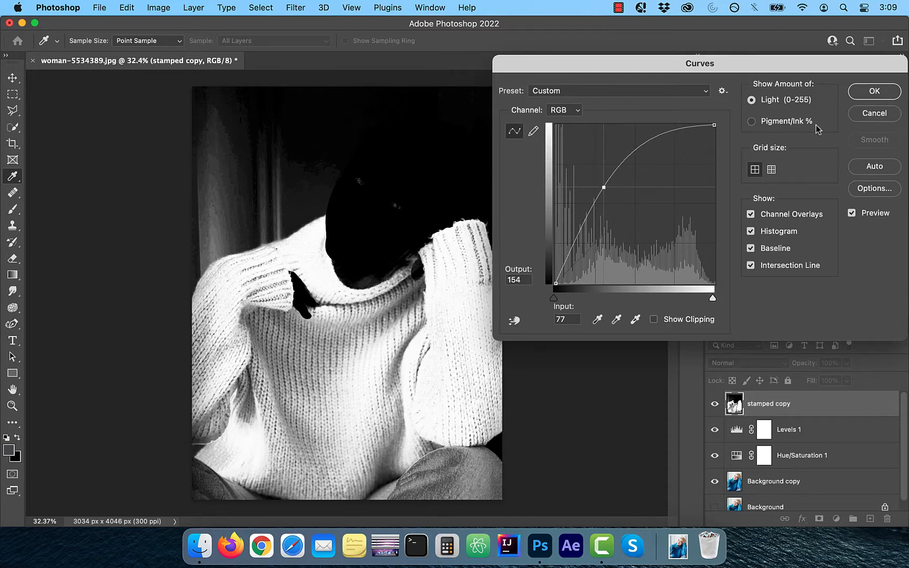
pyautogui.click(873, 92)
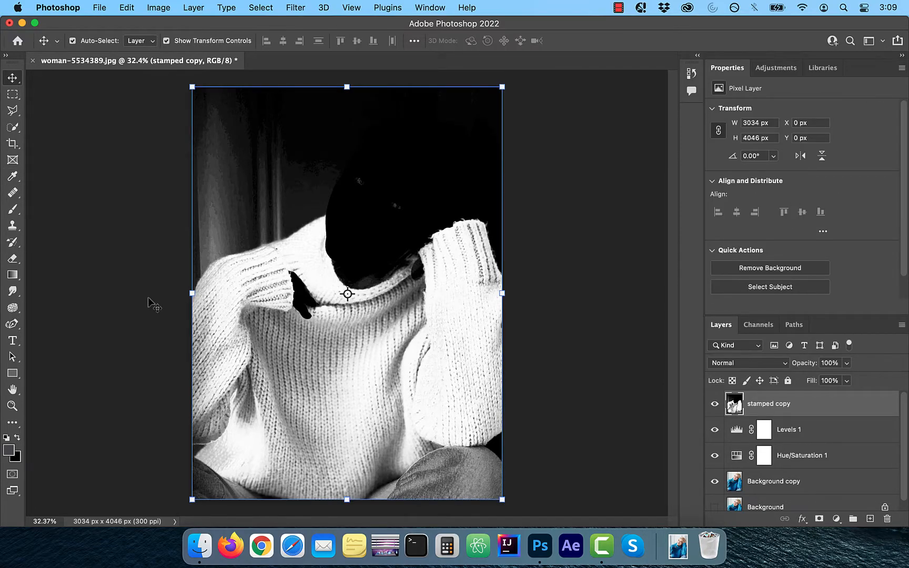
# Step: Set up a black brush with size 600 and 100% flow for painting on the stamped copy
pyautogui.click(18, 212)
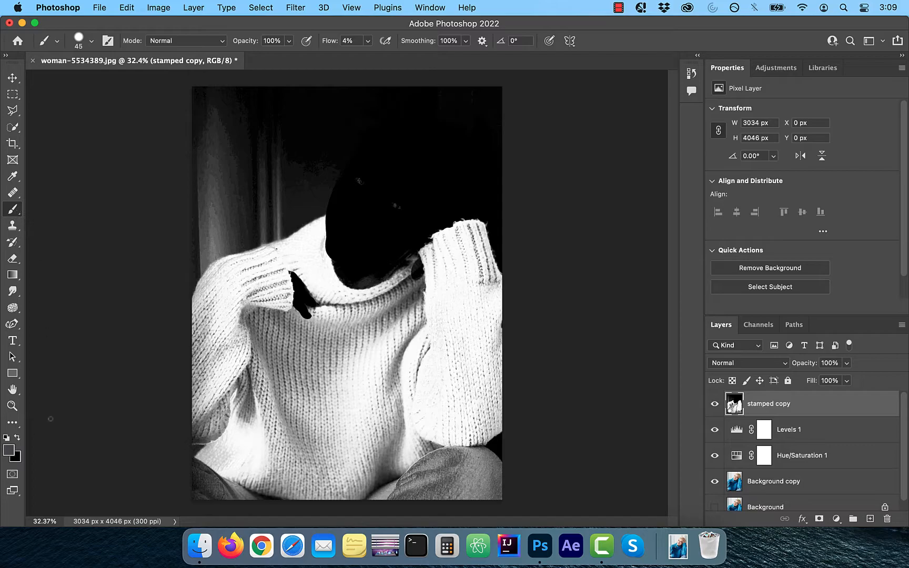
pyautogui.press('d')
pyautogui.press(']')
pyautogui.press(']')
pyautogui.press(']')
pyautogui.press(']')
pyautogui.press(']')
pyautogui.press(']')
pyautogui.press(']')
pyautogui.press(']')
pyautogui.press(']')
pyautogui.press(']')
pyautogui.click(368, 41)
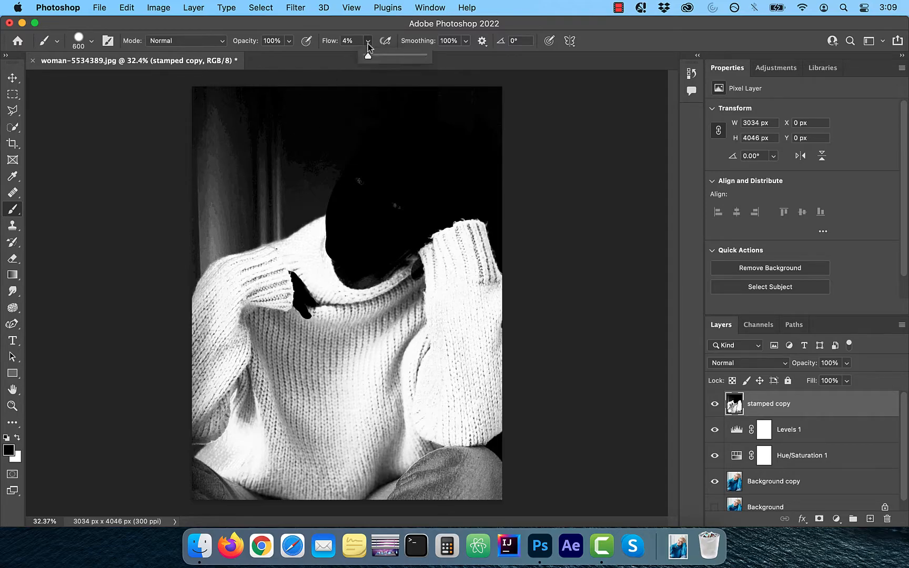
pyautogui.moveTo(368, 56); pyautogui.dragTo(457, 59)
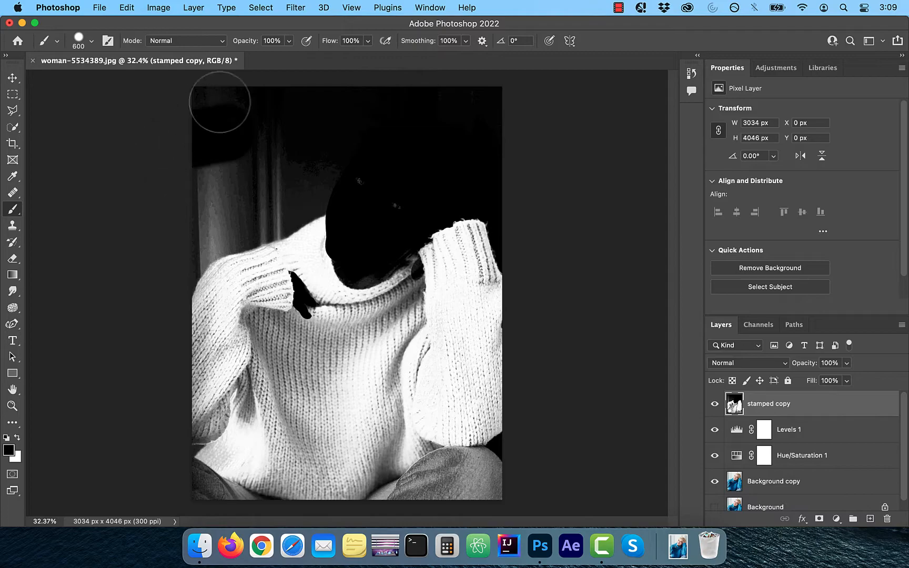
# Step: Reduce the brush size to 200 and paint the leftover background, skin and jeans areas around the sweater black
pyautogui.press('[')
pyautogui.press('[')
pyautogui.press('[')
pyautogui.press('[')
pyautogui.press('[')
pyautogui.scroll(3, 195, 247)
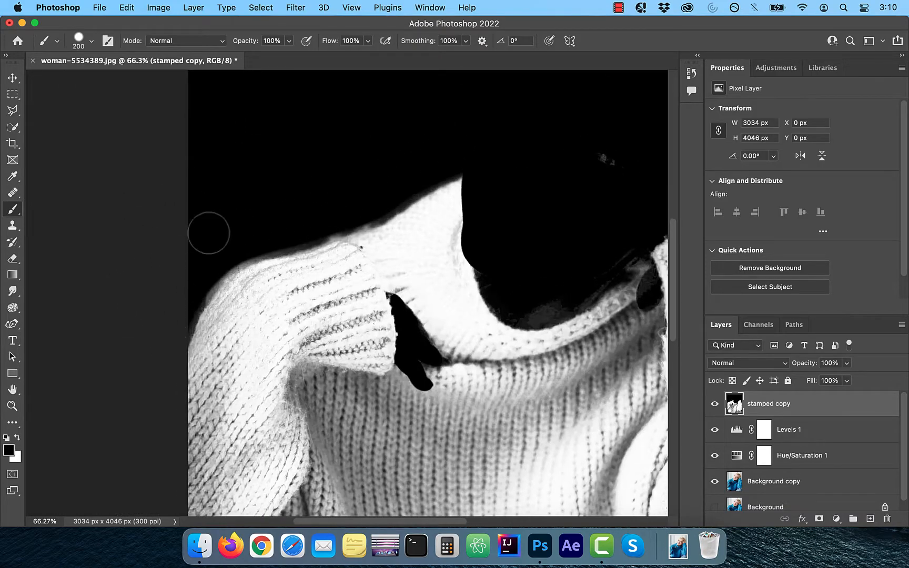
pyautogui.hscroll(5, 172, 300)
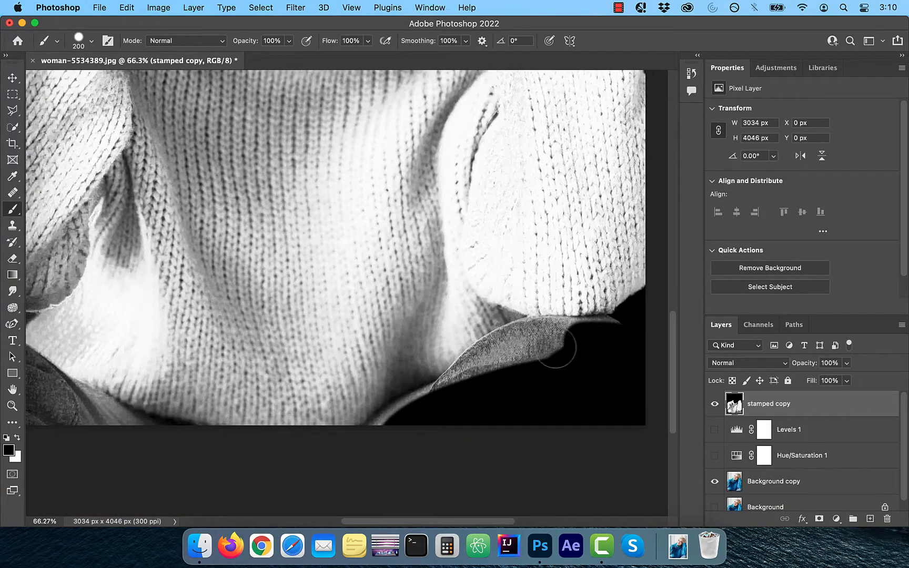
pyautogui.moveTo(556, 348)
pyautogui.mouseDown()
pyautogui.moveTo(479, 375)
pyautogui.moveTo(600, 337)
pyautogui.mouseUp()
pyautogui.hscroll(-5, 350, 418)
pyautogui.moveTo(350, 419)
pyautogui.mouseDown()
pyautogui.moveTo(242, 340)
pyautogui.moveTo(352, 404)
pyautogui.moveTo(275, 369)
pyautogui.moveTo(239, 333)
pyautogui.mouseUp()
pyautogui.hscroll(5, 483, 310)
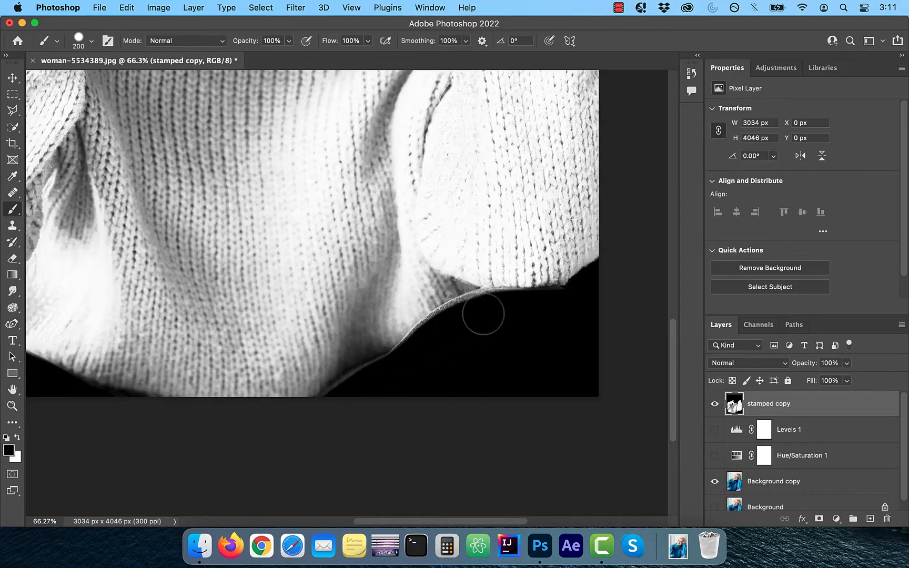
# Step: Duplicate the Red channel of the stamped copy
pyautogui.scroll(-5, 442, 345)
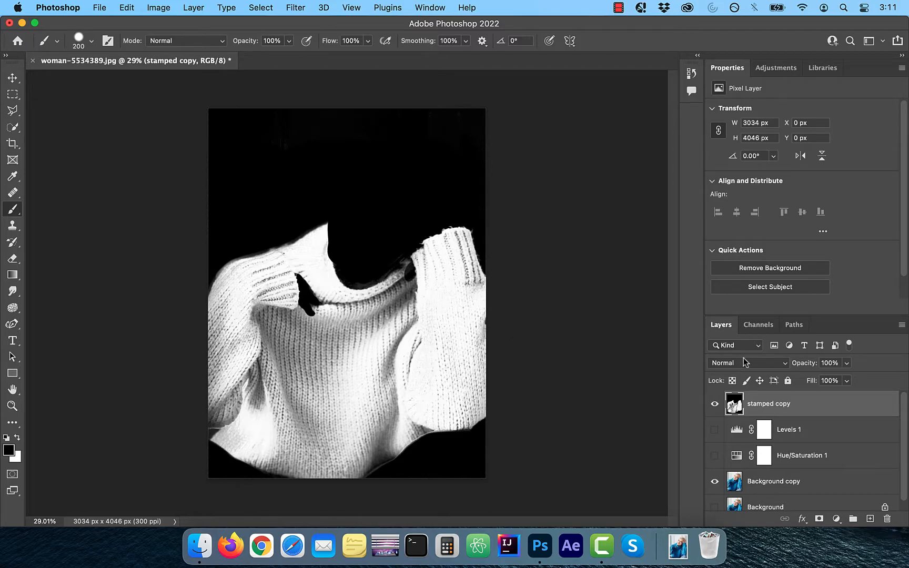
pyautogui.click(762, 327)
pyautogui.moveTo(753, 378); pyautogui.dragTo(869, 521)
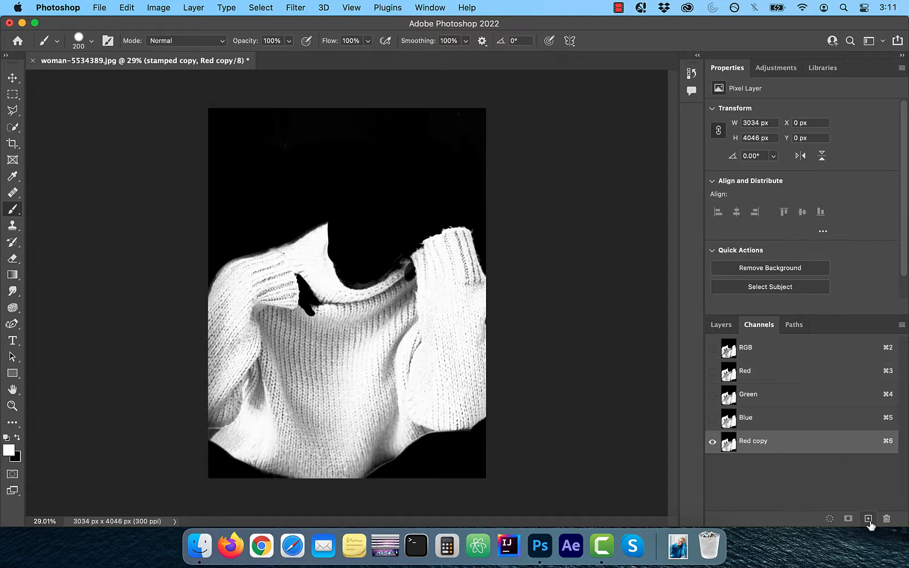
# Step: Load the Red copy channel as a selection, with the RGB composite shown and Red copy hidden, and return to the layers
pyautogui.click(713, 348)
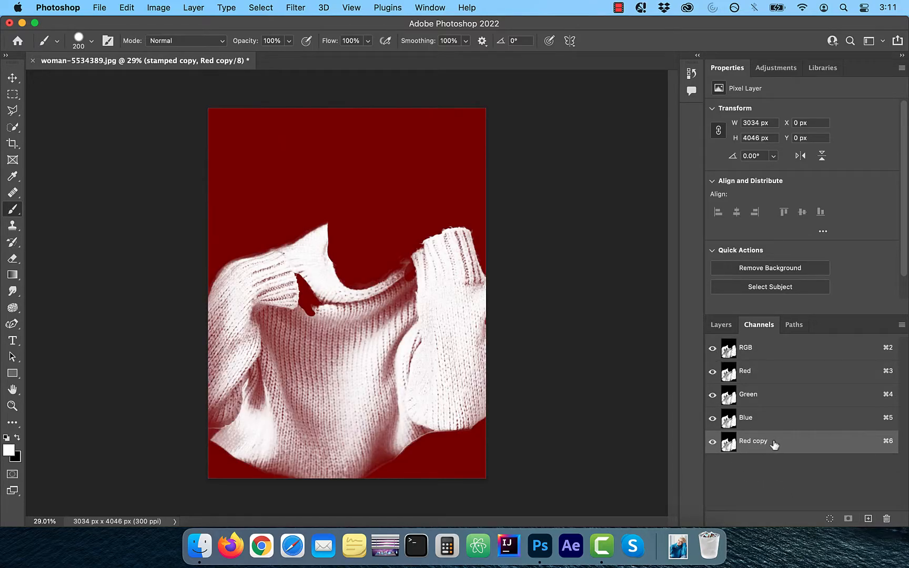
pyautogui.click(829, 520)
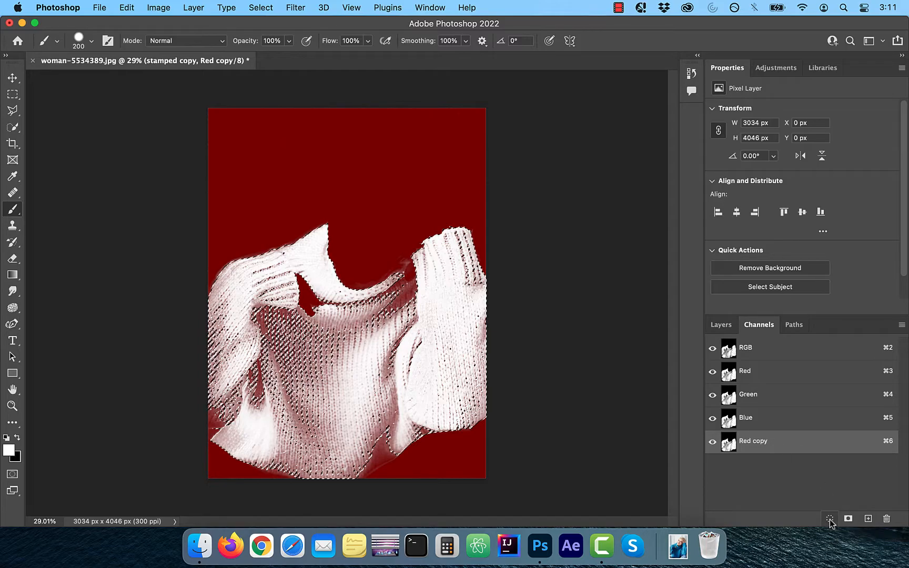
pyautogui.click(713, 442)
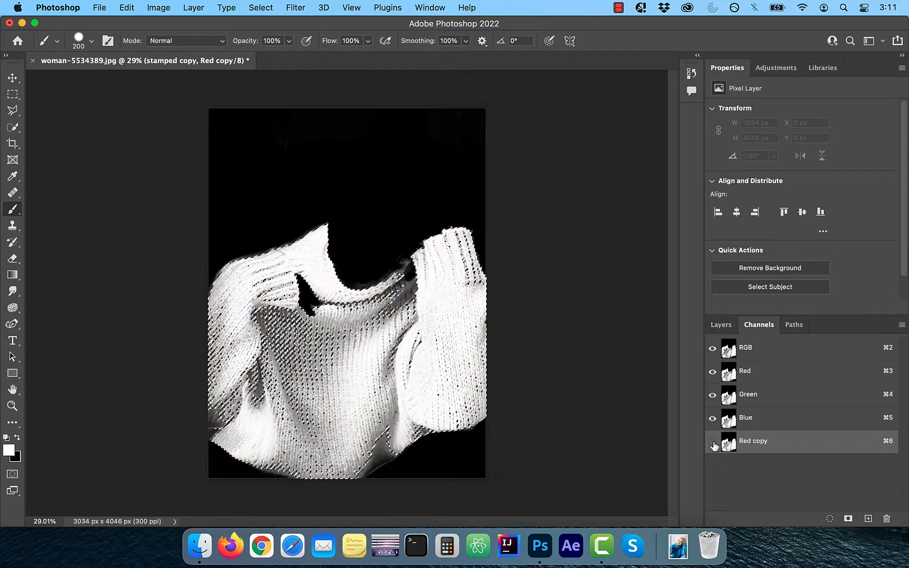
pyautogui.click(727, 327)
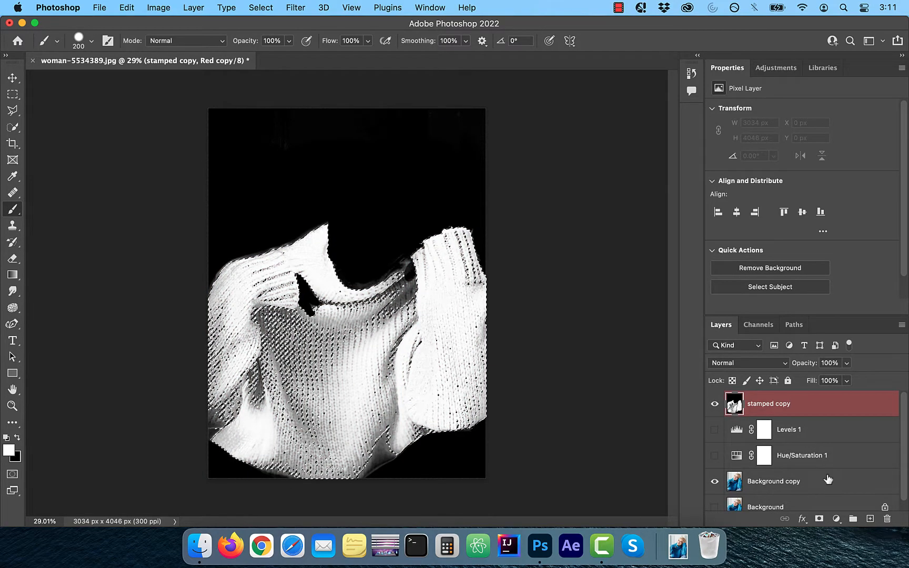
# Step: Add a Hue/Saturation adjustment layer masked to the sweater selection, hide the stamped copy layer, and set the saturation to -100
pyautogui.click(837, 519)
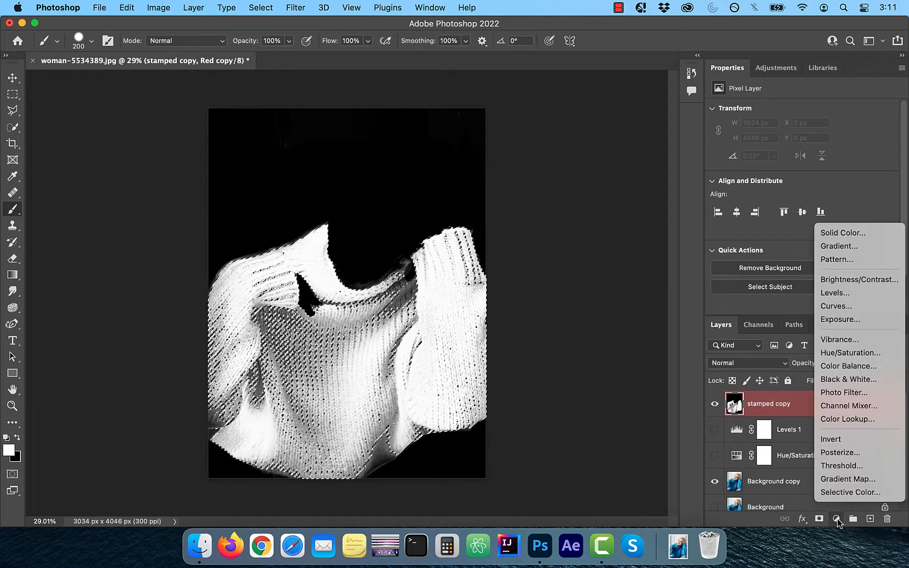
pyautogui.click(852, 354)
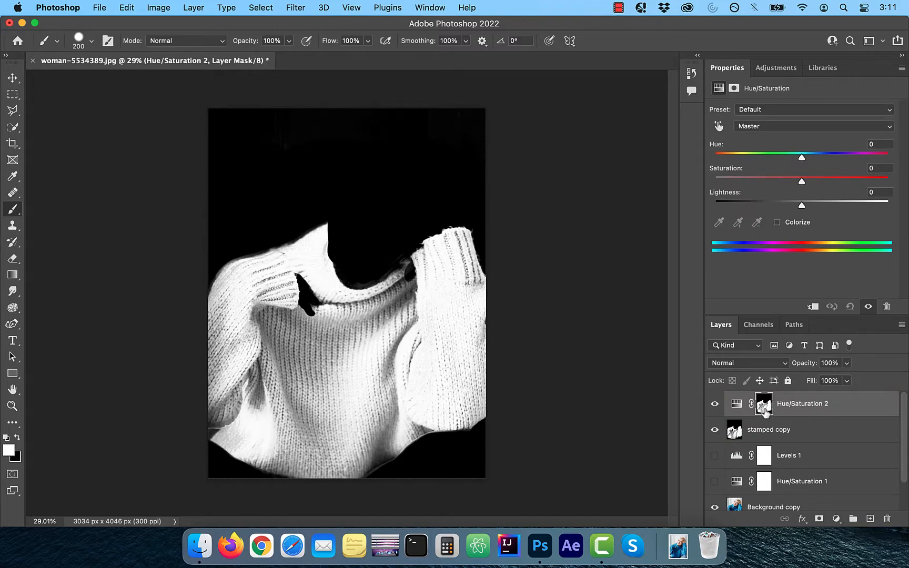
pyautogui.click(714, 430)
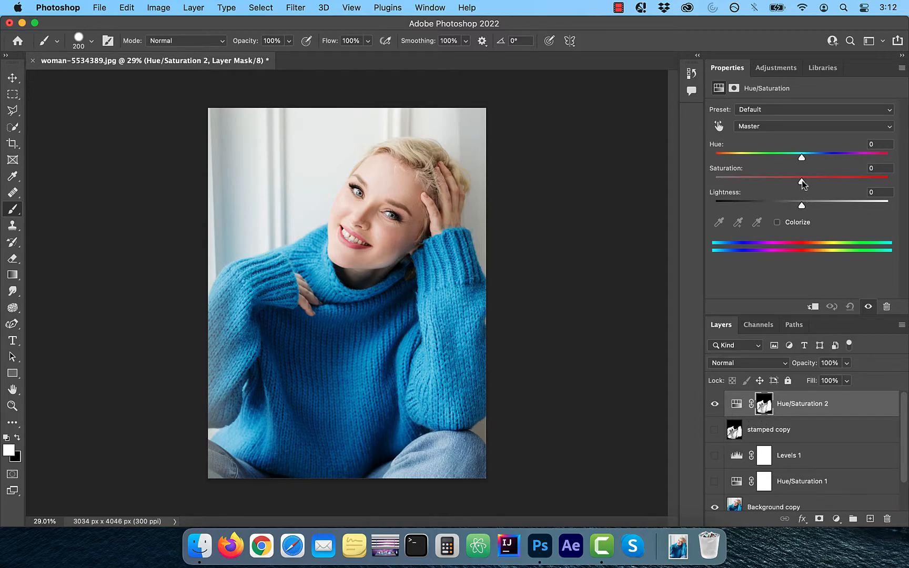
pyautogui.moveTo(802, 180); pyautogui.dragTo(703, 187)
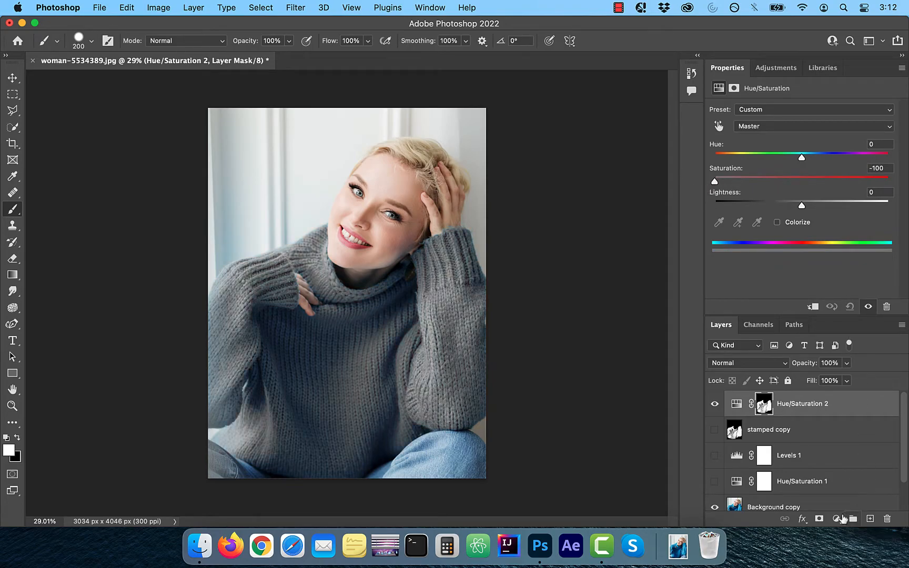
# Step: Add a Solid Color fill layer in purple #a10090 above the desaturating Hue/Saturation layer
pyautogui.click(837, 519)
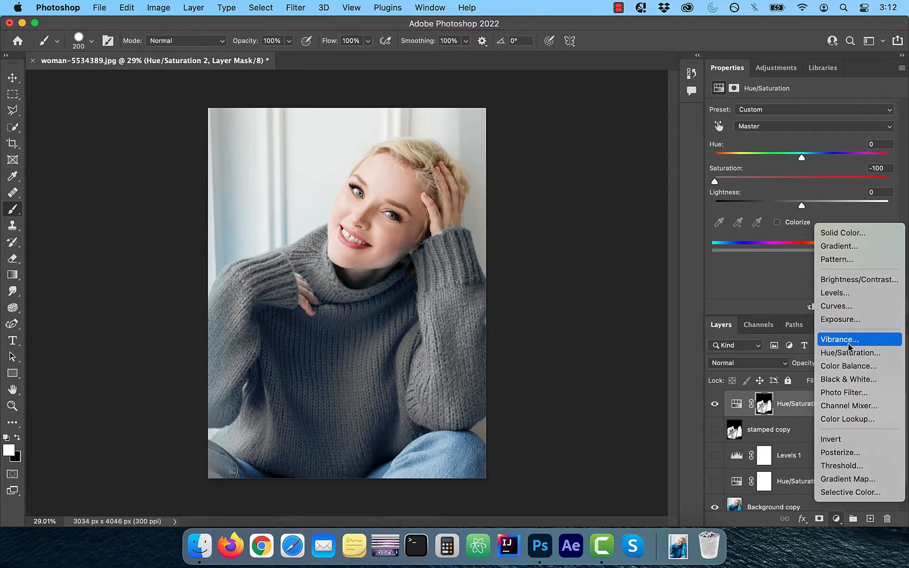
pyautogui.click(838, 234)
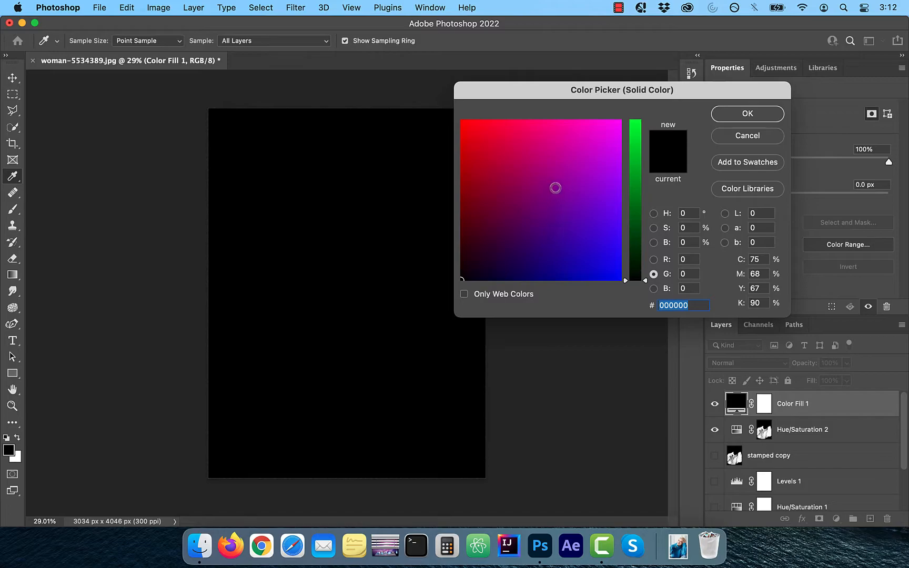
pyautogui.click(554, 188)
pyautogui.moveTo(554, 187); pyautogui.dragTo(551, 178)
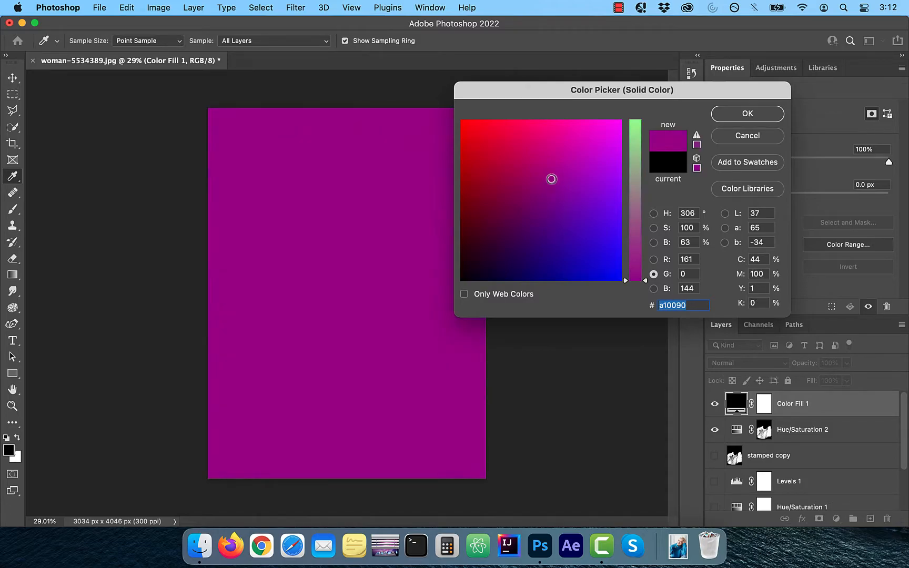
pyautogui.click(742, 115)
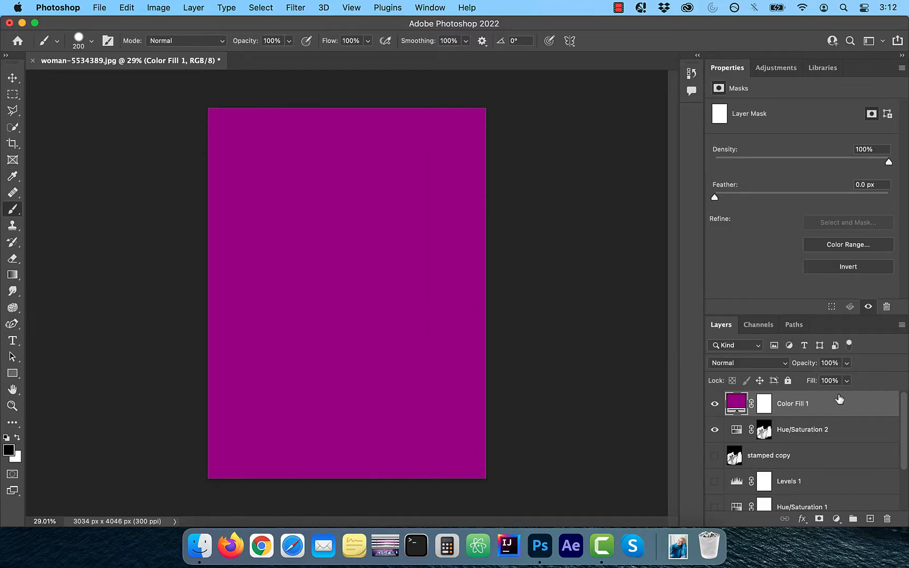
# Step: Clip the purple fill layer to Hue/Saturation 2, set its blend mode to Color, and compare the sweater with and without it
pyautogui.keyDown('alt'); pyautogui.click(872, 413); pyautogui.keyUp('alt')
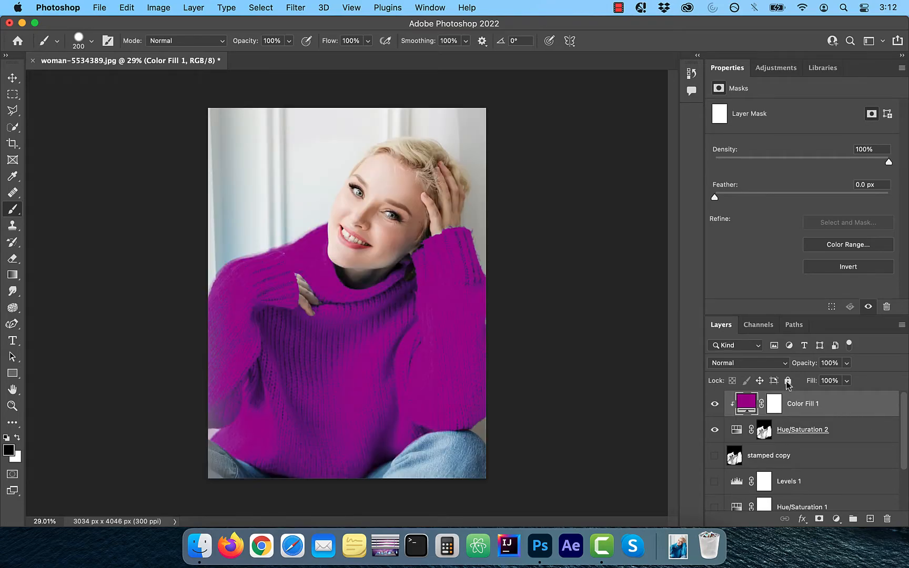
pyautogui.click(777, 364)
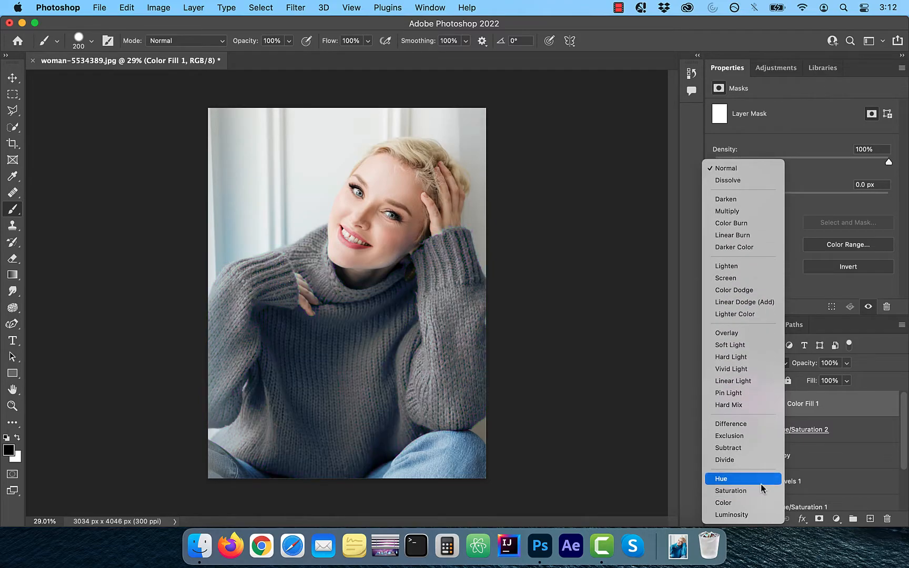
pyautogui.click(753, 503)
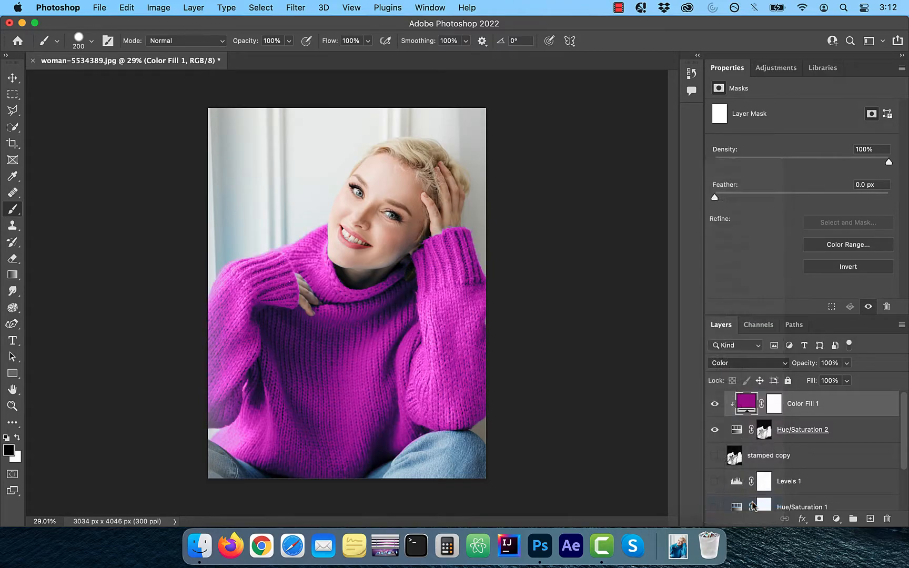
pyautogui.click(715, 404)
pyautogui.click(715, 404)
# Step: Add a Curves adjustment clipped between the purple fill and Hue/Saturation 2, and raise its RGB midtones slightly to brighten the sweater
pyautogui.scroll(-3, 717, 432)
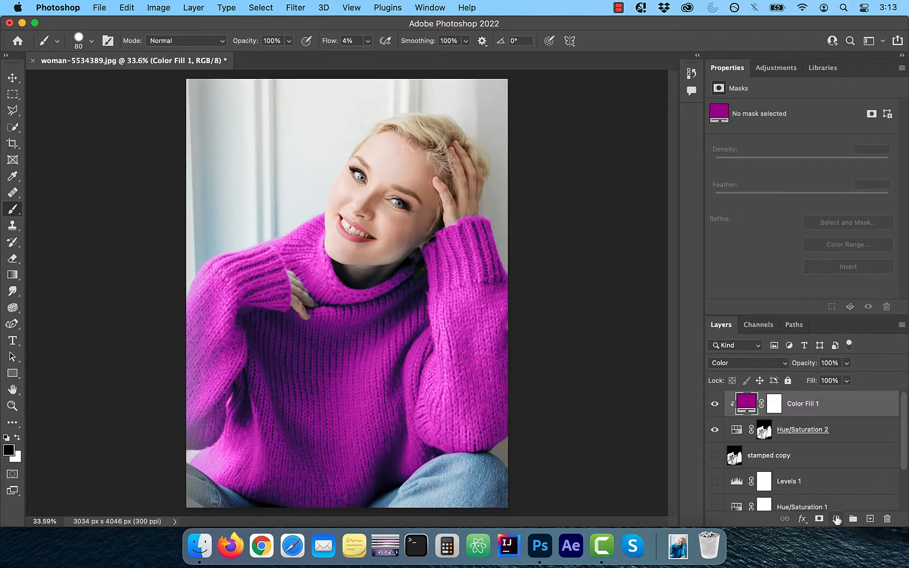
pyautogui.click(836, 518)
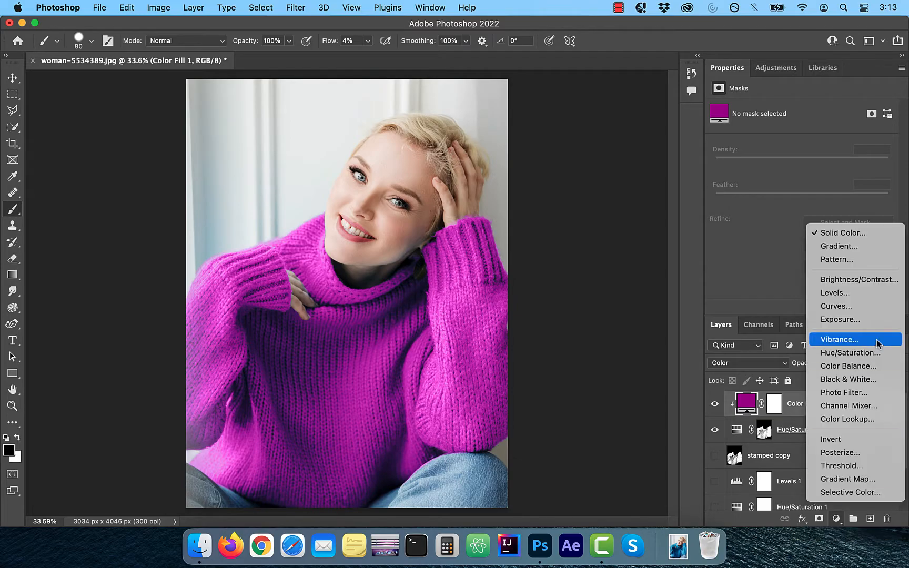
pyautogui.click(853, 306)
pyautogui.moveTo(816, 404); pyautogui.dragTo(816, 440)
pyautogui.click(811, 215)
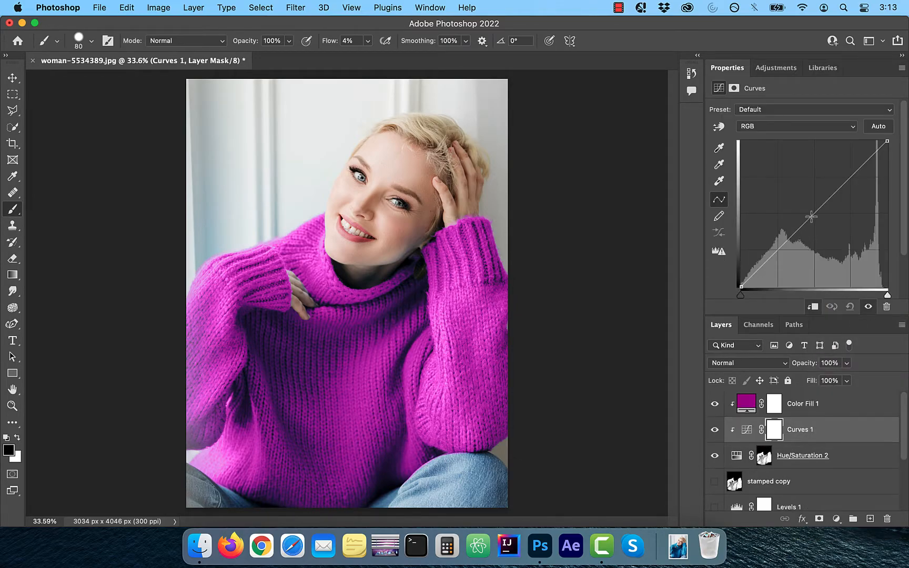
pyautogui.moveTo(811, 215)
pyautogui.mouseDown()
pyautogui.moveTo(801, 205)
pyautogui.moveTo(806, 211)
pyautogui.mouseUp()
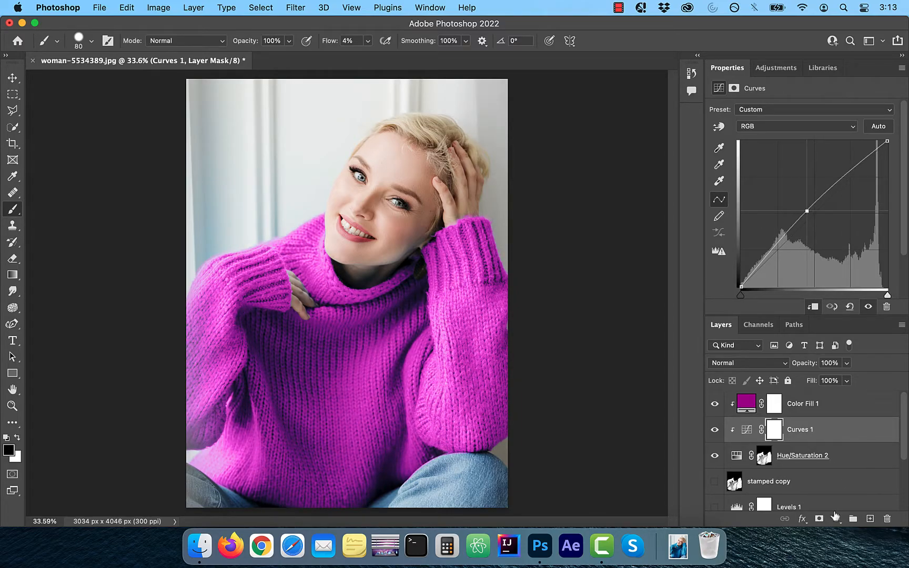
# Step: Add a clipped Color Balance adjustment above the purple fill, with highlights at Cyan–Red -16, Magenta–Green -12 and Yellow–Blue -23
pyautogui.click(836, 520)
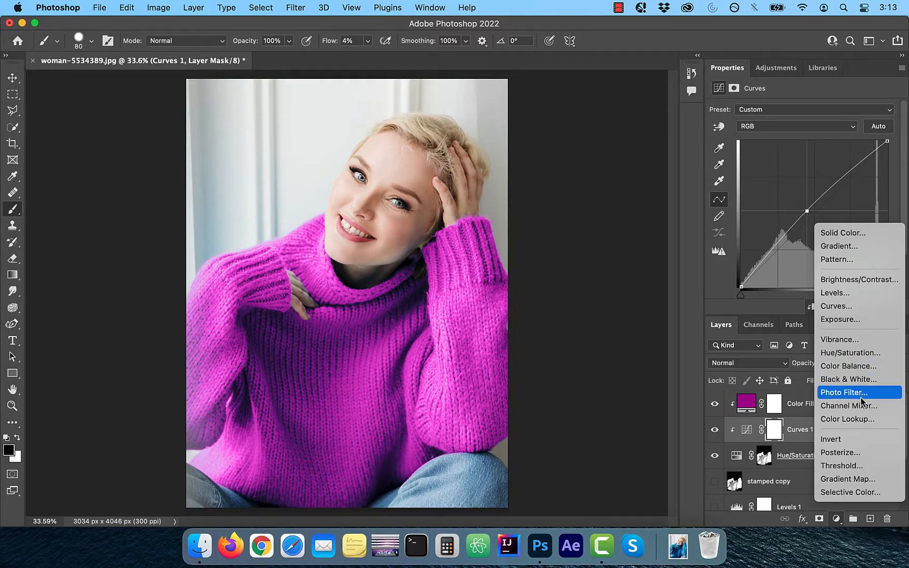
pyautogui.click(862, 366)
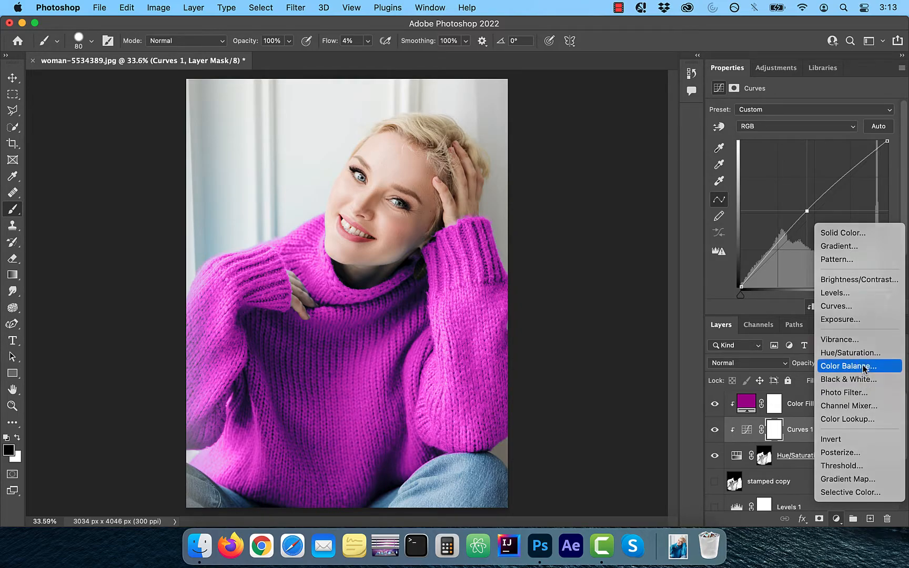
pyautogui.moveTo(785, 139); pyautogui.dragTo(780, 160)
pyautogui.click(768, 109)
pyautogui.click(748, 96)
pyautogui.click(779, 109)
pyautogui.click(779, 132)
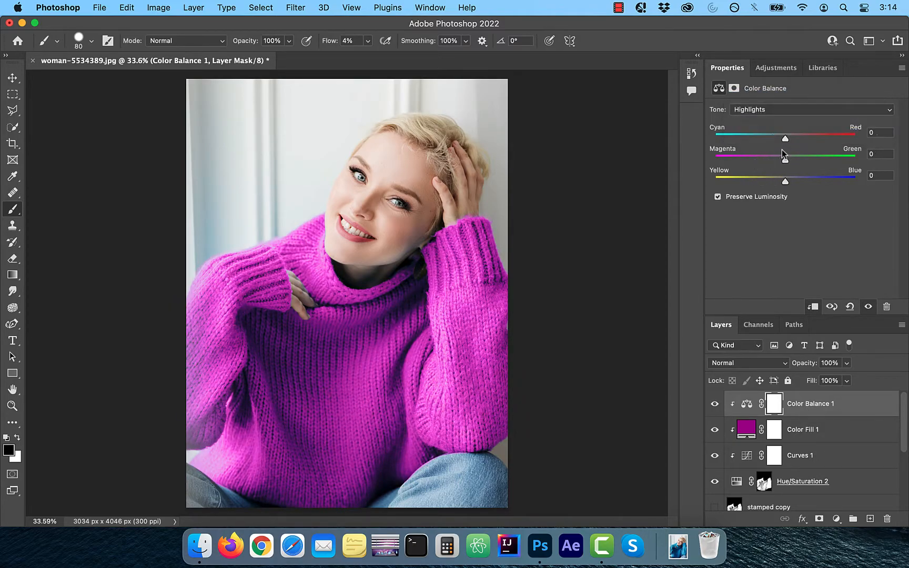
pyautogui.moveTo(786, 182); pyautogui.dragTo(769, 182)
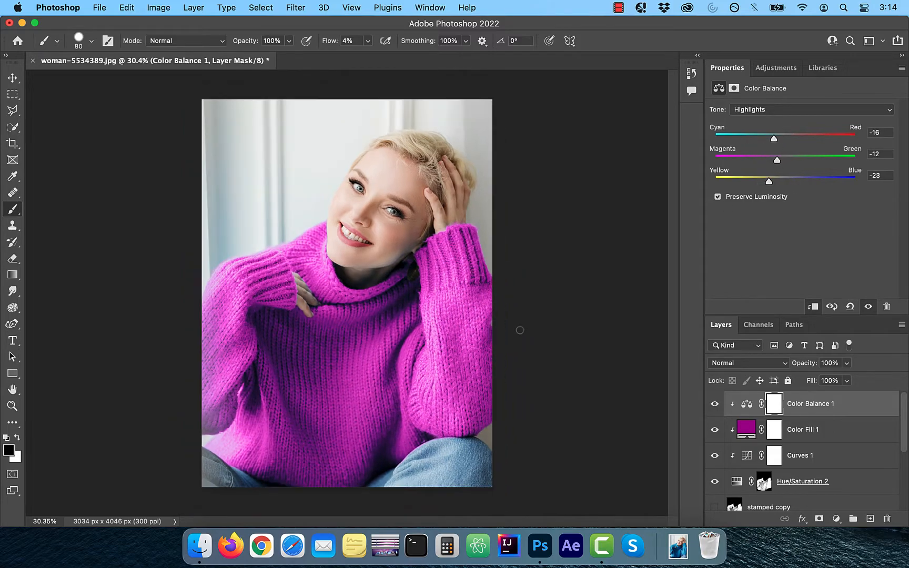
# Step: Compare the recoloured portrait with the original by repeatedly isolating the Background layer and restoring the other layers' visibility
pyautogui.scroll(-5, 789, 447)
pyautogui.click(714, 499)
pyautogui.keyDown('alt'); pyautogui.click(715, 502); pyautogui.keyUp('alt')
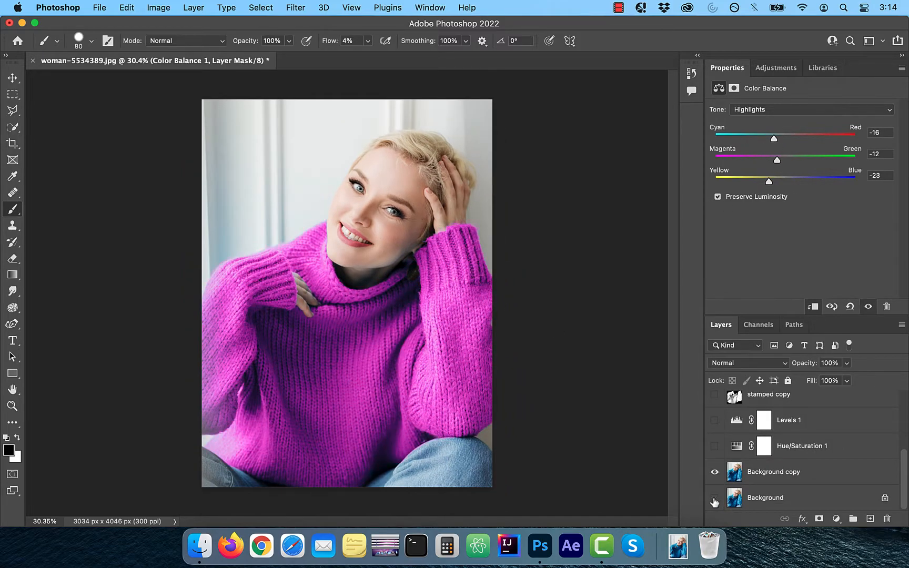
pyautogui.keyDown('alt'); pyautogui.click(714, 502); pyautogui.keyUp('alt')
pyautogui.keyDown('alt'); pyautogui.click(715, 502); pyautogui.keyUp('alt')
pyautogui.keyDown('alt'); pyautogui.click(715, 503); pyautogui.keyUp('alt')
pyautogui.keyDown('alt'); pyautogui.click(715, 501); pyautogui.keyUp('alt')
pyautogui.keyDown('alt'); pyautogui.click(714, 501); pyautogui.keyUp('alt')
pyautogui.keyDown('alt'); pyautogui.click(714, 501); pyautogui.keyUp('alt')
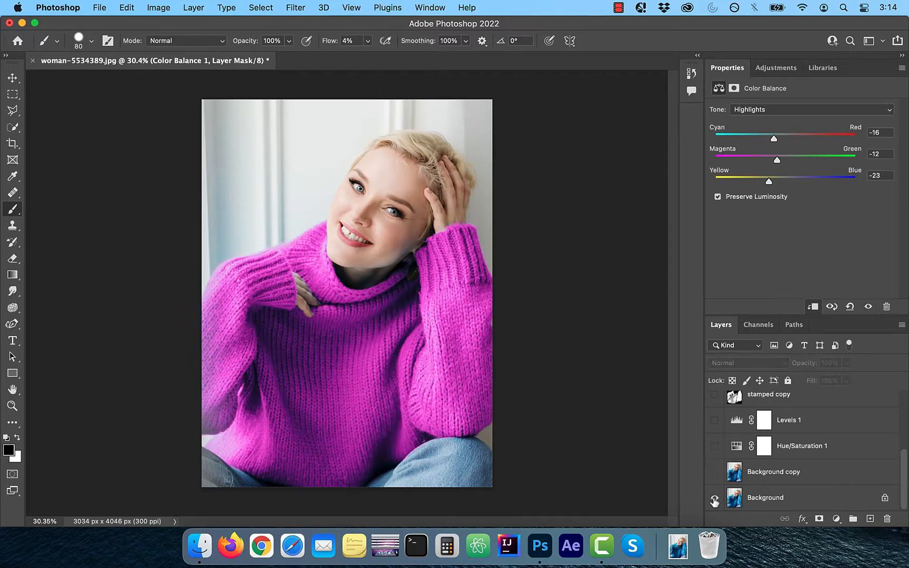
pyautogui.keyDown('alt'); pyautogui.click(715, 502); pyautogui.keyUp('alt')
pyautogui.keyDown('alt'); pyautogui.click(714, 503); pyautogui.keyUp('alt')
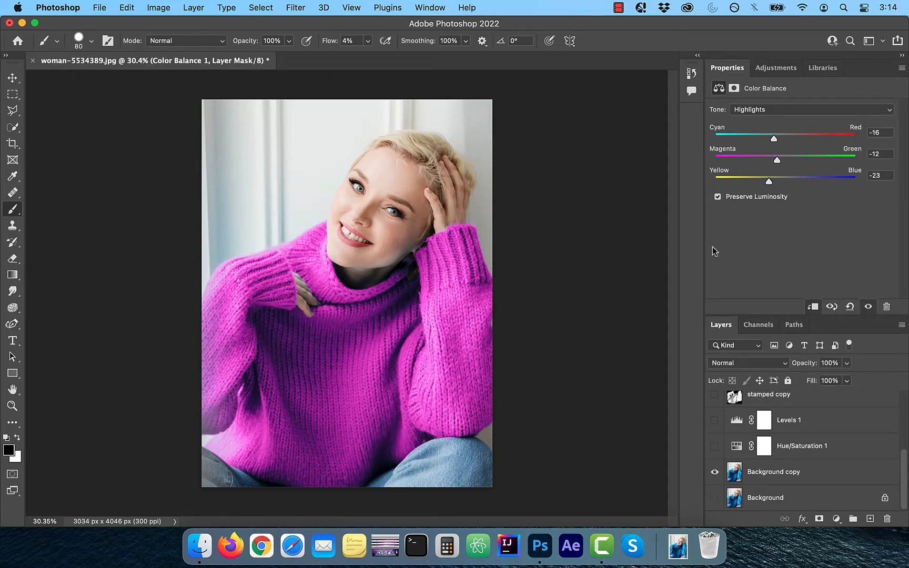